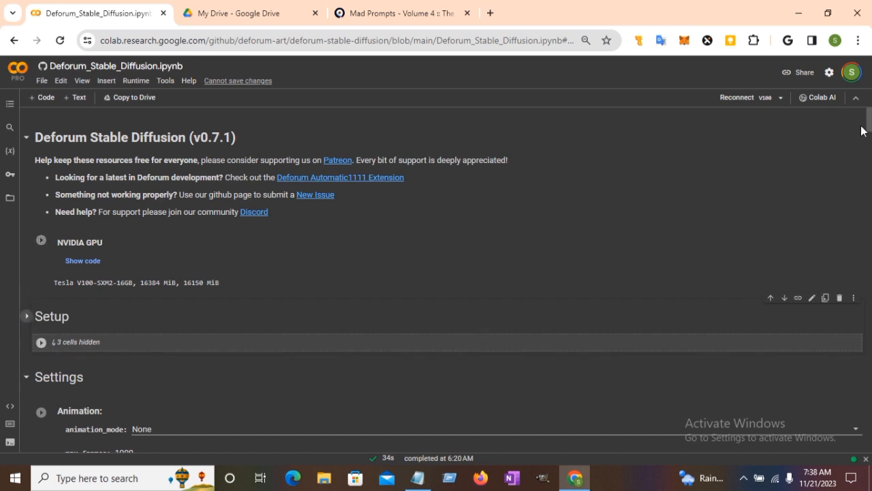
Step: Look through the notebook's animation, prompt, image and sampling settings, and collapse the Settings section
{"action": "left_click", "coordinate": [870, 145]}
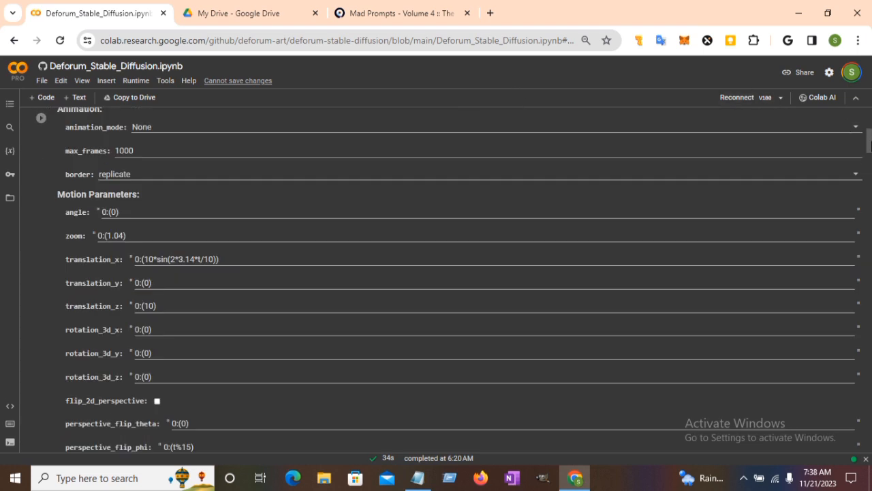
{"action": "left_click_drag", "start_coordinate": [870, 145], "coordinate": [869, 251]}
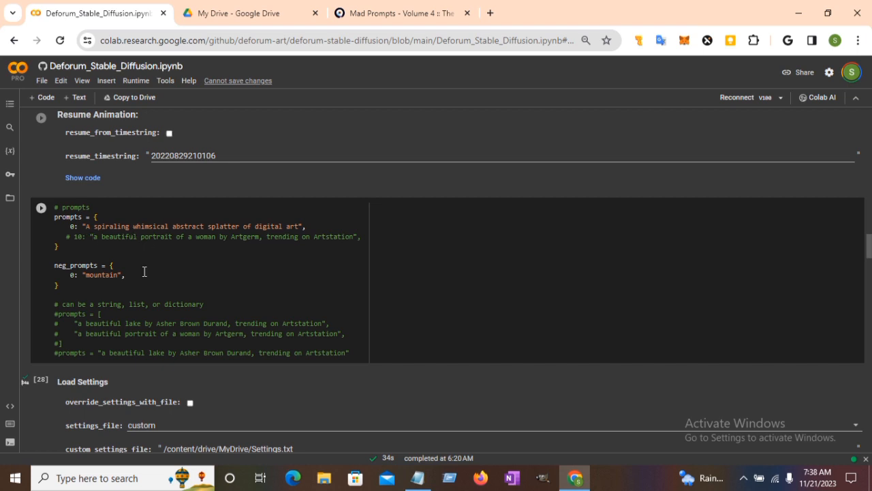
{"action": "left_click_drag", "start_coordinate": [869, 248], "coordinate": [870, 271]}
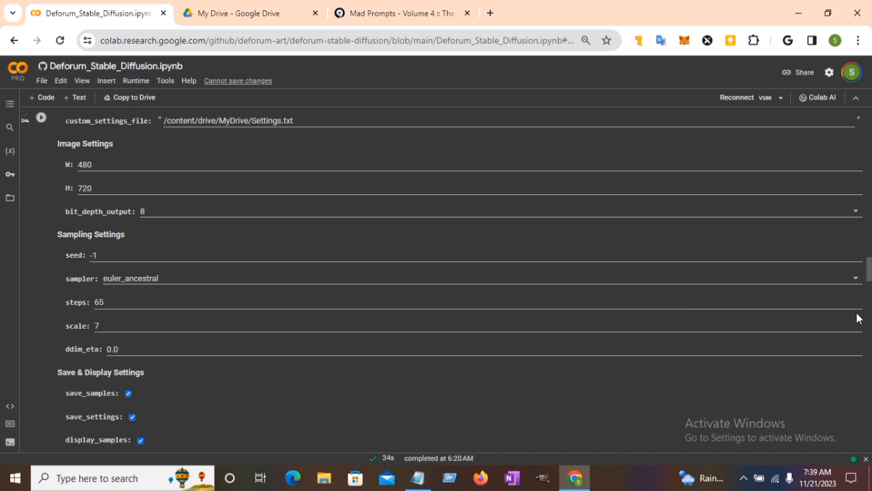
{"action": "left_click_drag", "start_coordinate": [869, 266], "coordinate": [870, 122]}
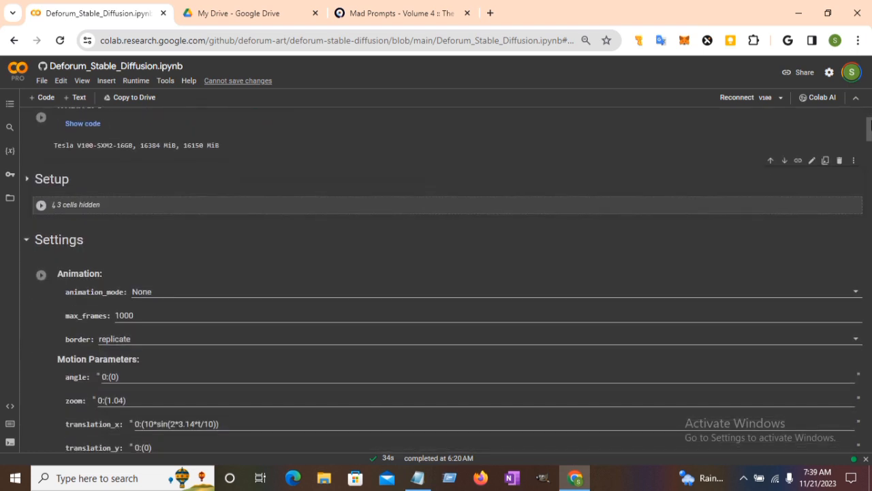
{"action": "left_click", "coordinate": [28, 241]}
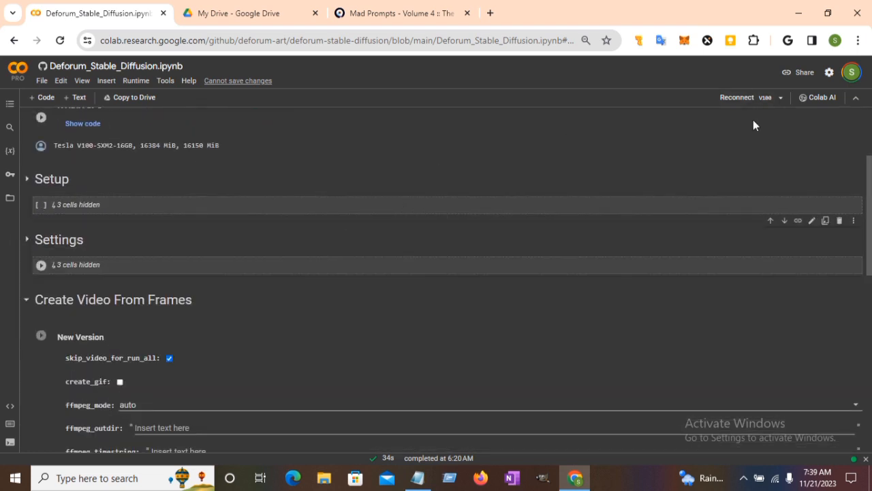
Step: Reconnect the V100 runtime and run the NVIDIA GPU cell plus all cells in the collapsed Setup and Settings sections
{"action": "left_click", "coordinate": [760, 97]}
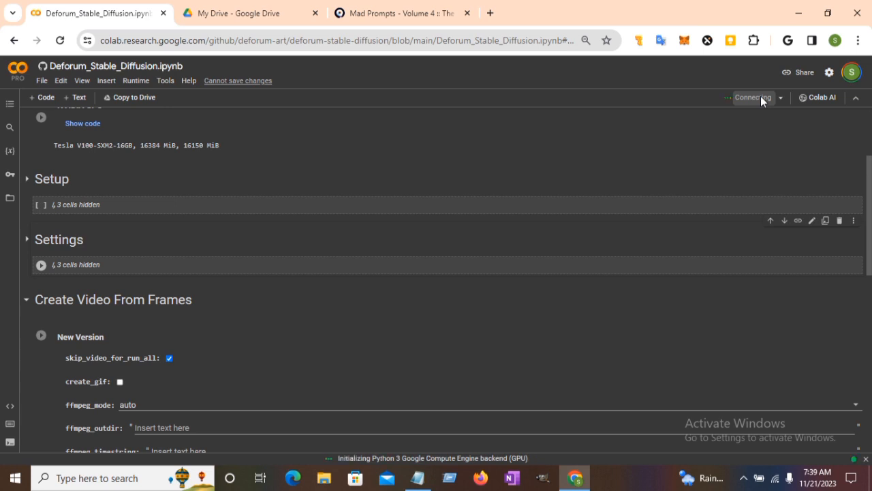
{"action": "left_click_drag", "start_coordinate": [871, 180], "coordinate": [871, 142]}
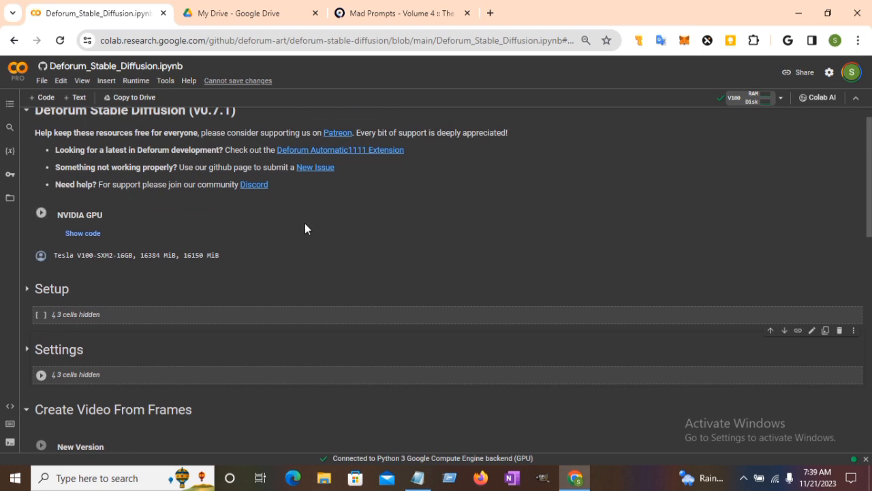
{"action": "left_click", "coordinate": [39, 213]}
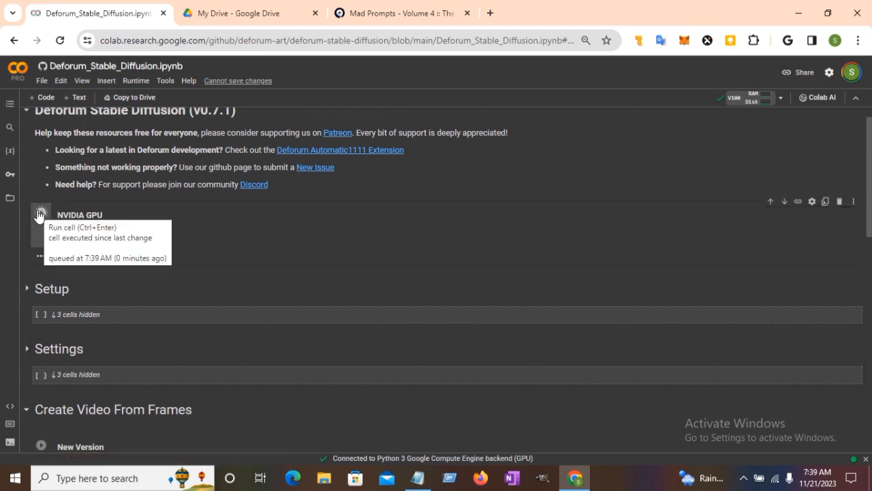
{"action": "left_click", "coordinate": [42, 315]}
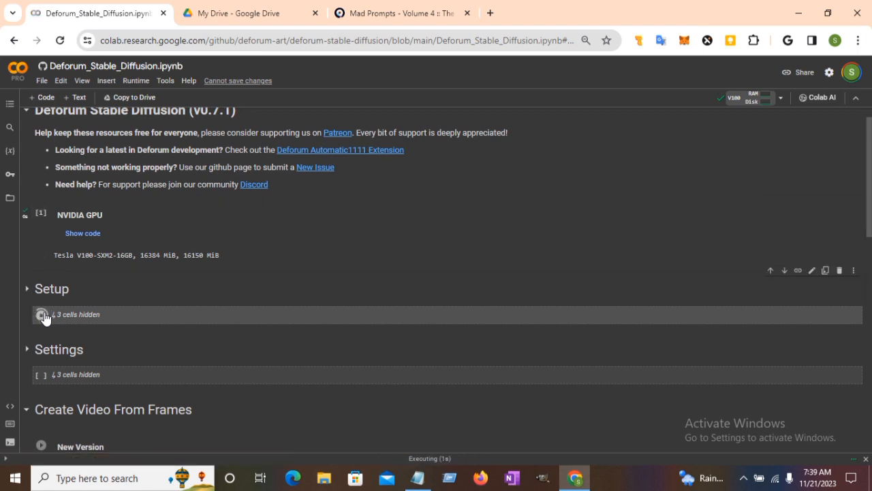
{"action": "left_click", "coordinate": [42, 375]}
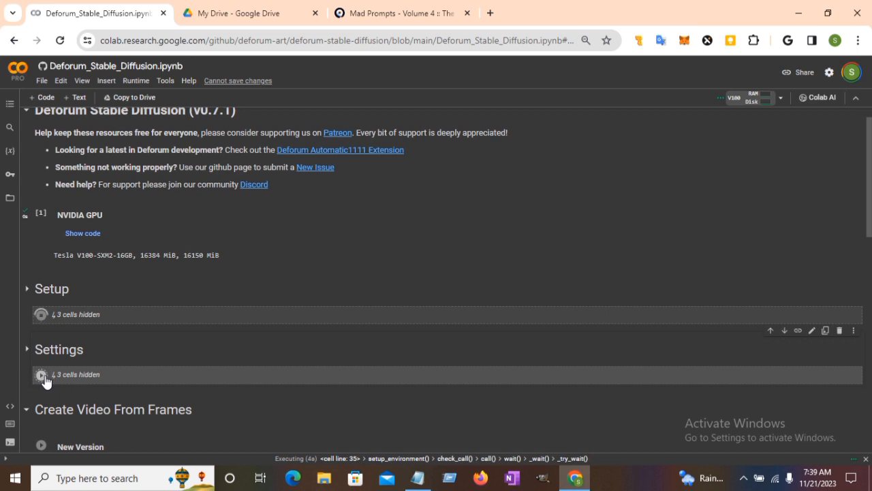
Step: Expand the Setup and Settings sections and look through the model setup, animation and batch settings
{"action": "left_click", "coordinate": [26, 289]}
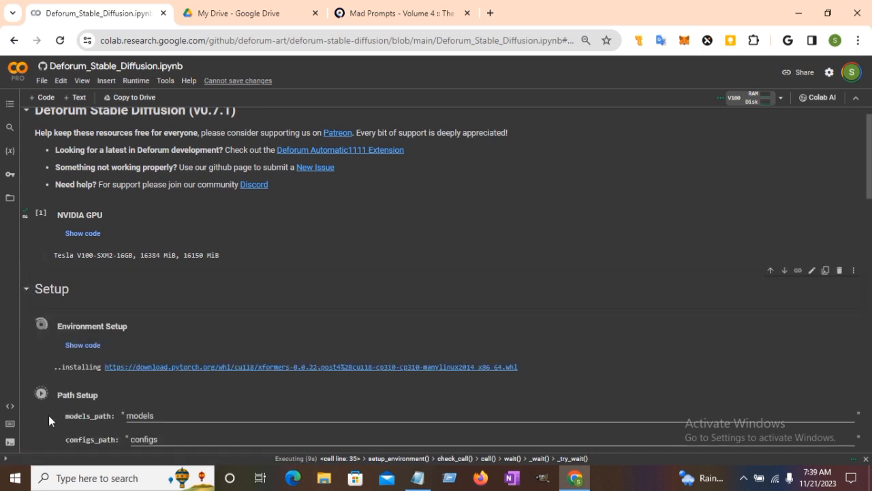
{"action": "left_click_drag", "start_coordinate": [870, 160], "coordinate": [871, 247]}
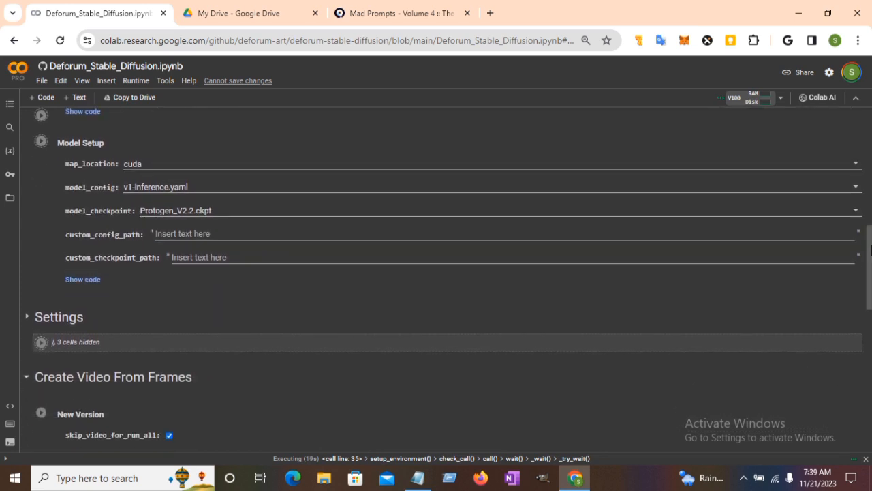
{"action": "left_click", "coordinate": [26, 317]}
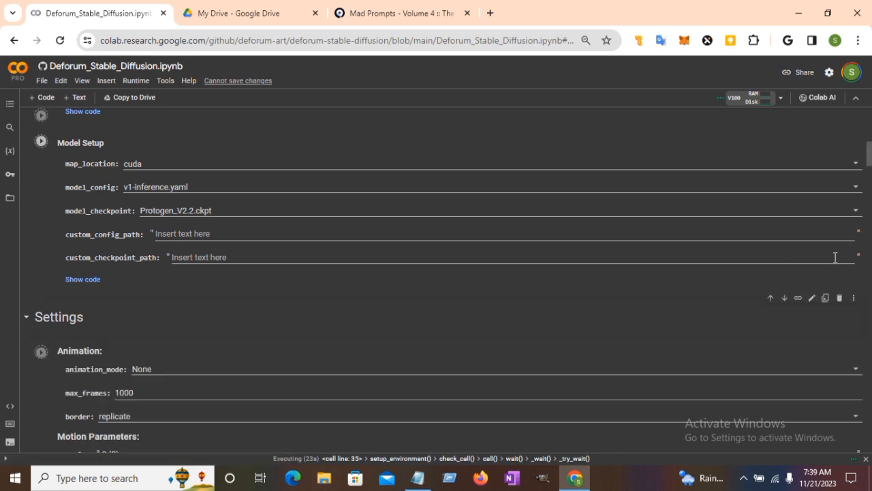
{"action": "left_click", "coordinate": [871, 267]}
{"action": "left_click_drag", "start_coordinate": [871, 269], "coordinate": [869, 329]}
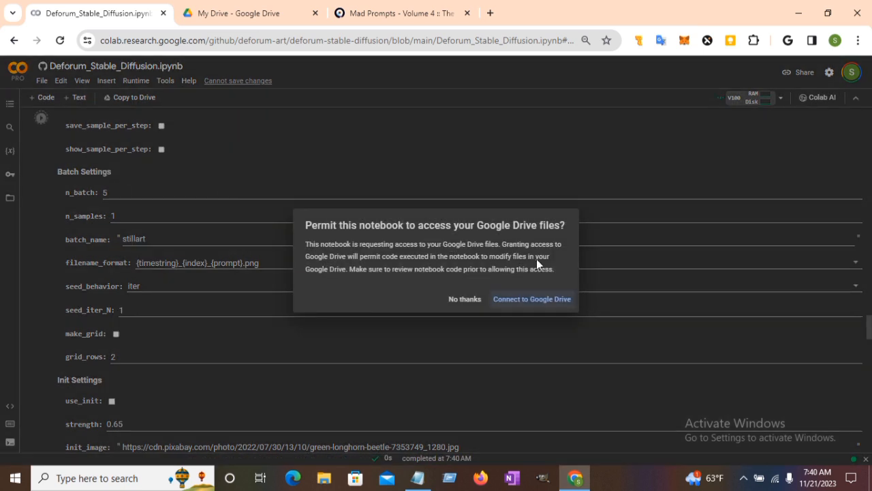
Step: Connect the notebook to Google Drive with the listed Google account and allow the requested access
{"action": "left_click", "coordinate": [529, 307]}
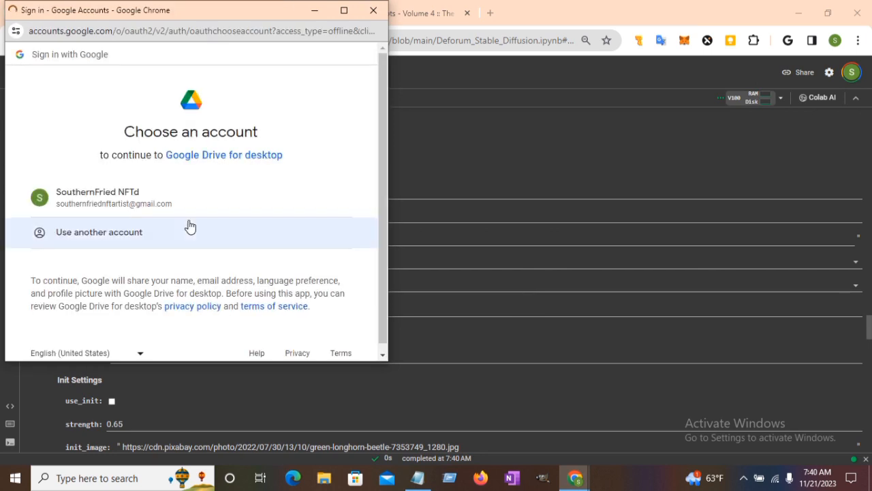
{"action": "left_click", "coordinate": [195, 197]}
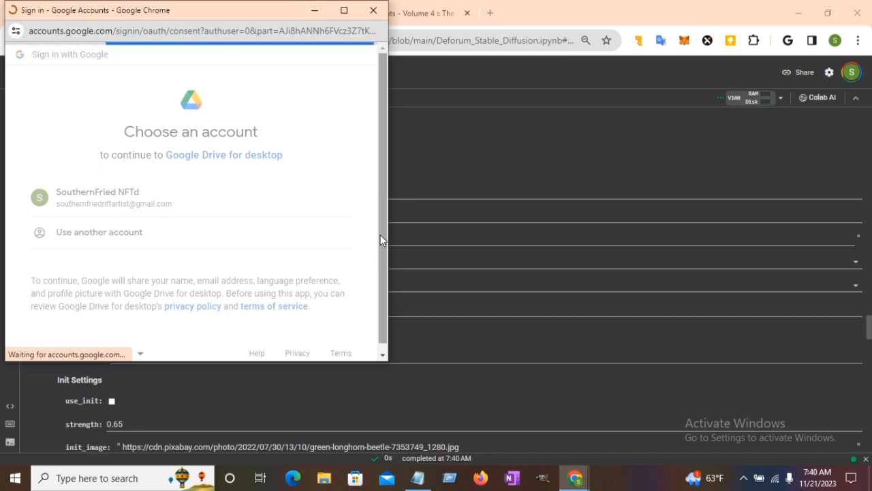
{"action": "scroll", "coordinate": [384, 243], "scroll_direction": "down", "scroll_amount": 5}
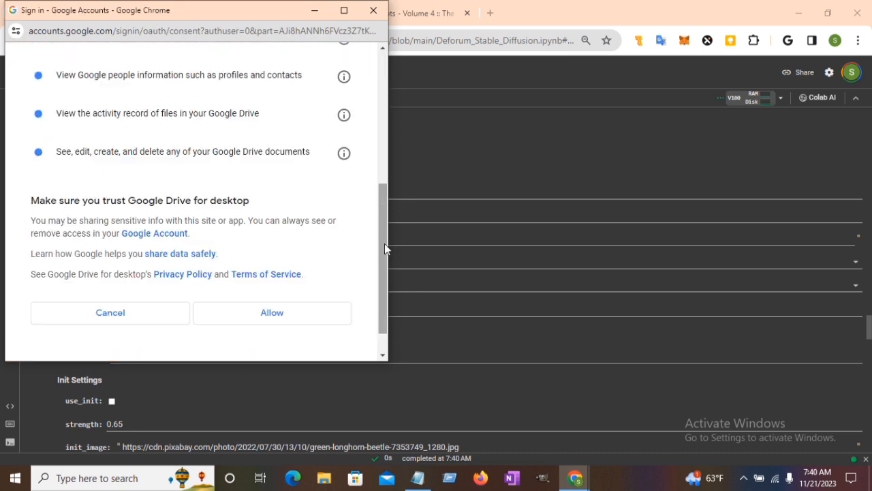
{"action": "left_click", "coordinate": [278, 324]}
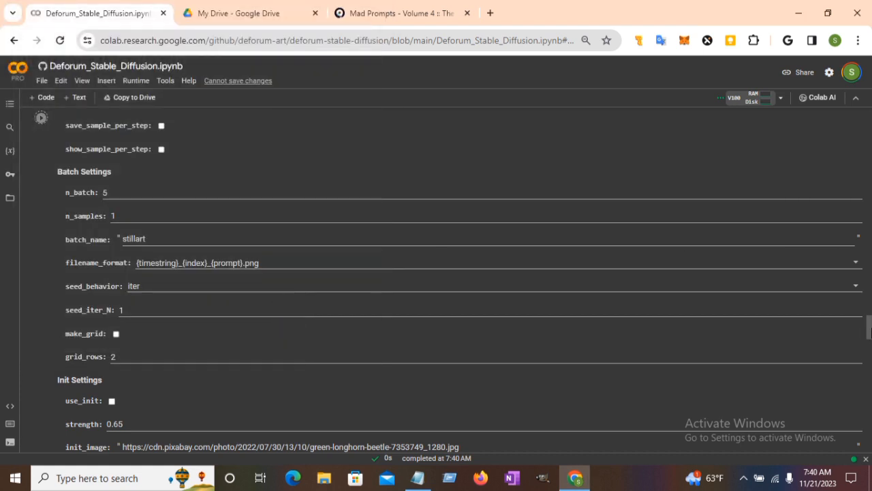
Step: Review the prompts cell and check the output of the Model Setup cell while it runs
{"action": "left_click_drag", "start_coordinate": [869, 330], "coordinate": [870, 280]}
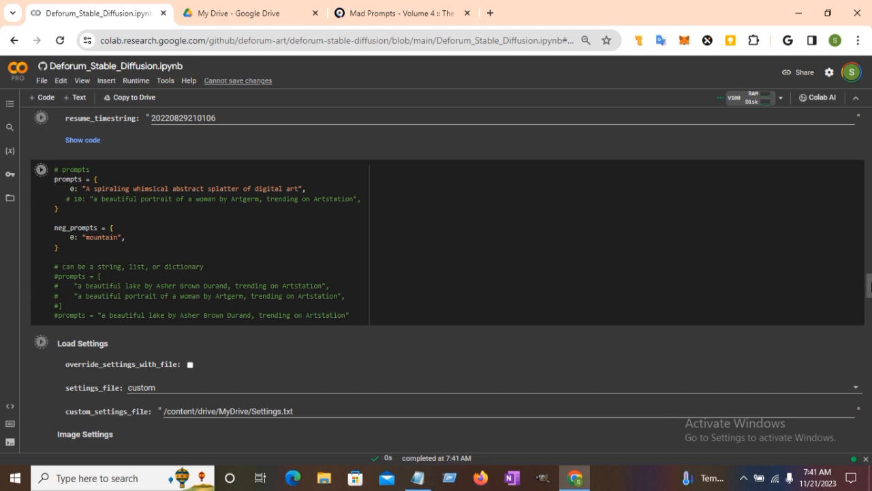
{"action": "left_click_drag", "start_coordinate": [871, 286], "coordinate": [870, 163]}
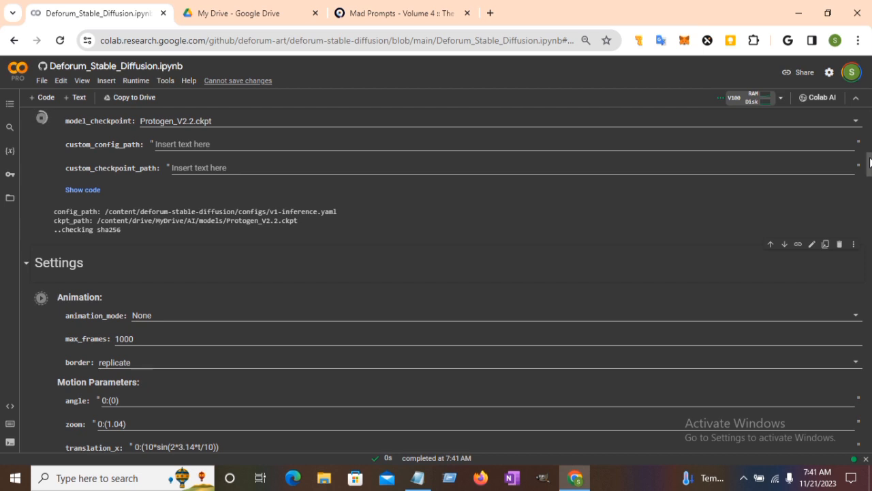
{"action": "left_click_drag", "start_coordinate": [870, 161], "coordinate": [871, 164]}
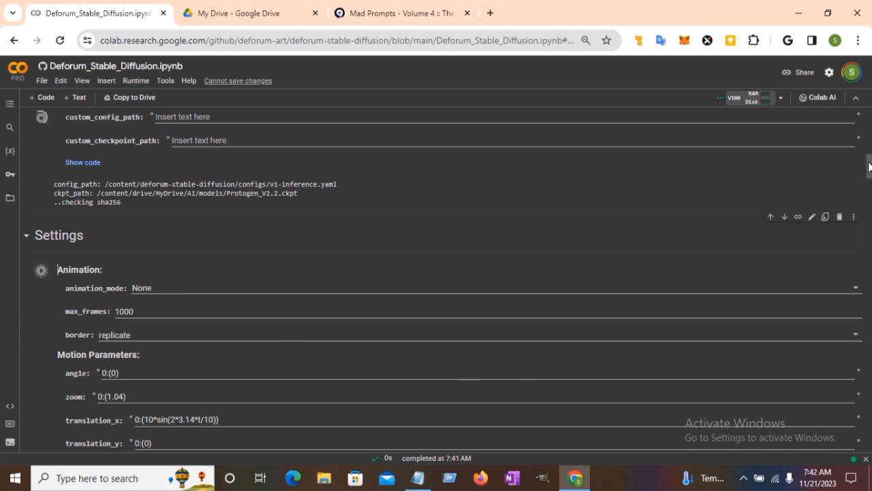
{"action": "left_click_drag", "start_coordinate": [869, 165], "coordinate": [869, 152]}
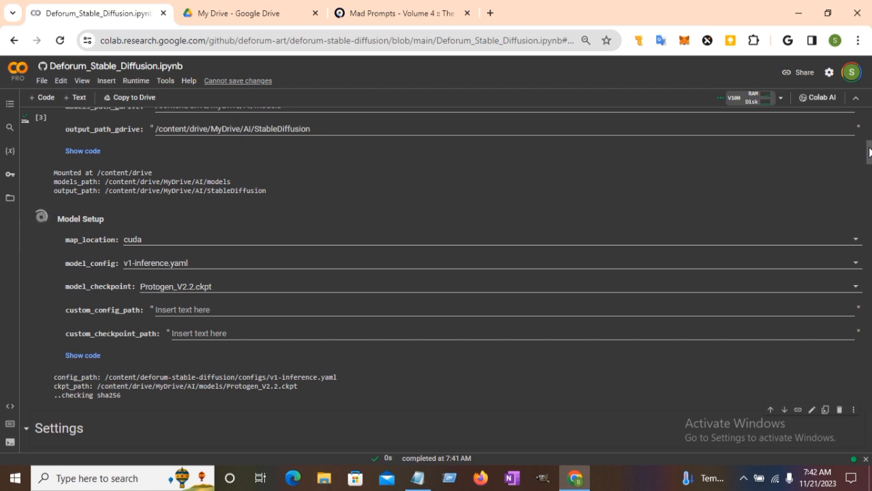
{"action": "left_click_drag", "start_coordinate": [870, 152], "coordinate": [871, 161]}
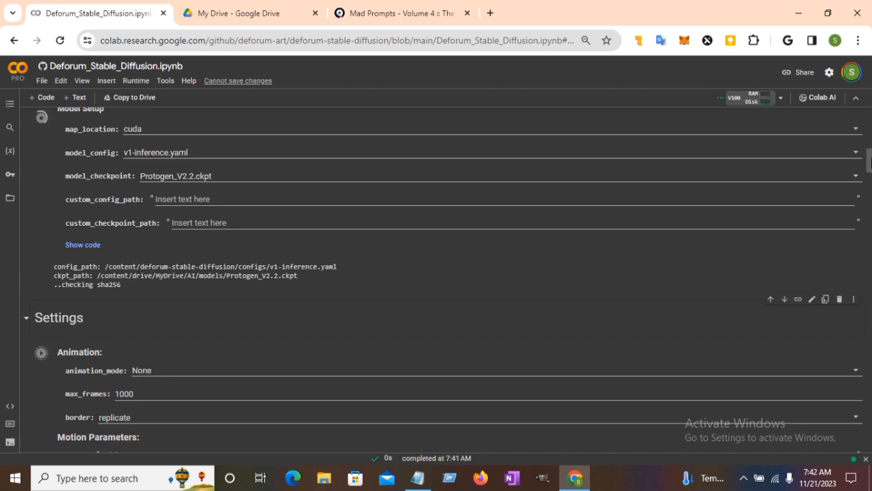
{"action": "left_click_drag", "start_coordinate": [871, 163], "coordinate": [870, 169]}
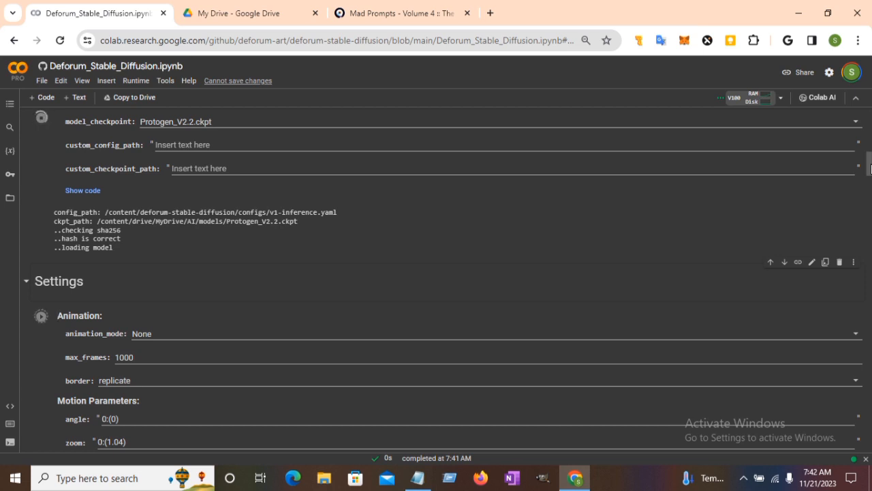
Step: Close the Mad Prompts page and look at My Drive in Google Drive before returning to the Deforum notebook
{"action": "left_click", "coordinate": [744, 477]}
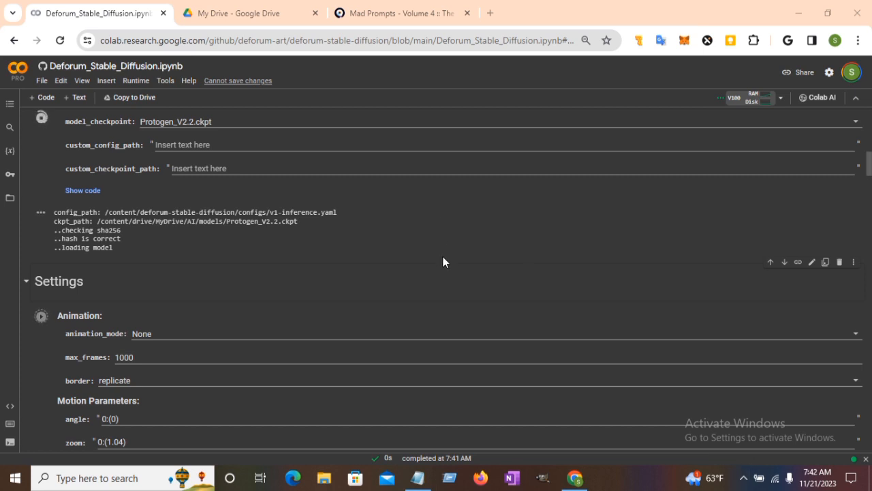
{"action": "left_click", "coordinate": [468, 13]}
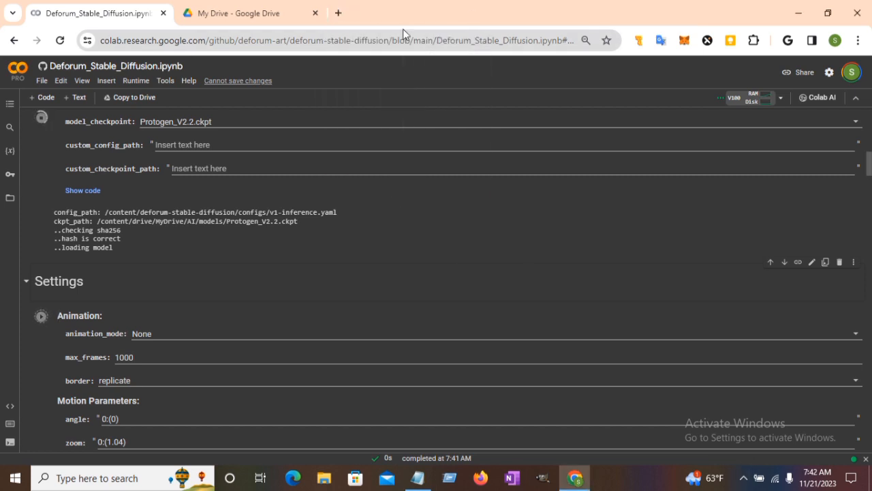
{"action": "left_click", "coordinate": [239, 7]}
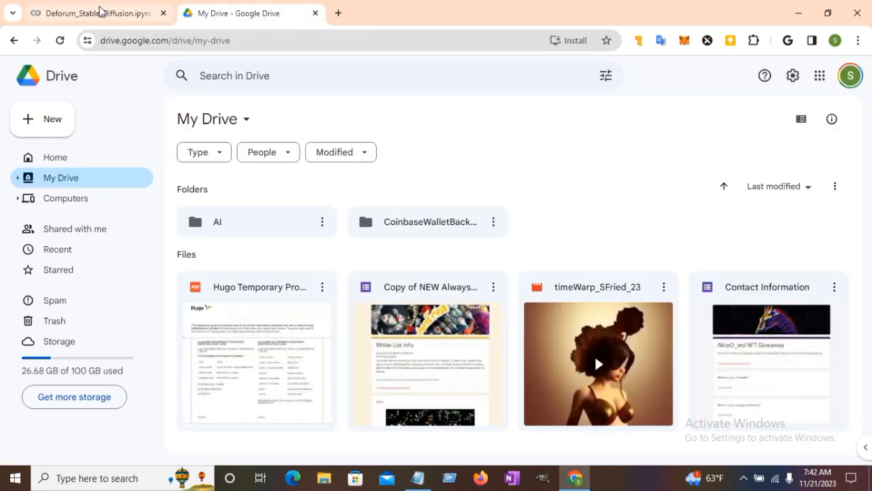
{"action": "left_click", "coordinate": [102, 13]}
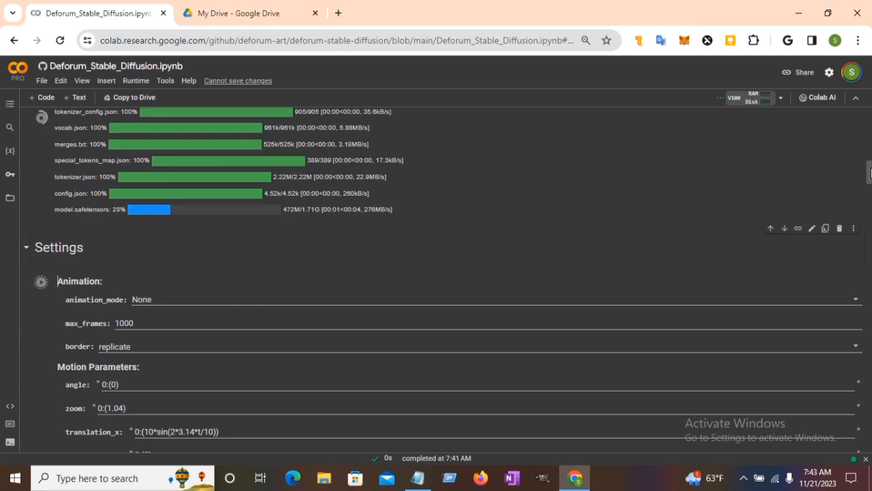
Step: Check the model loading output under Model Setup and the run status of the Animation and prompts cells
{"action": "left_click_drag", "start_coordinate": [871, 172], "coordinate": [871, 162]}
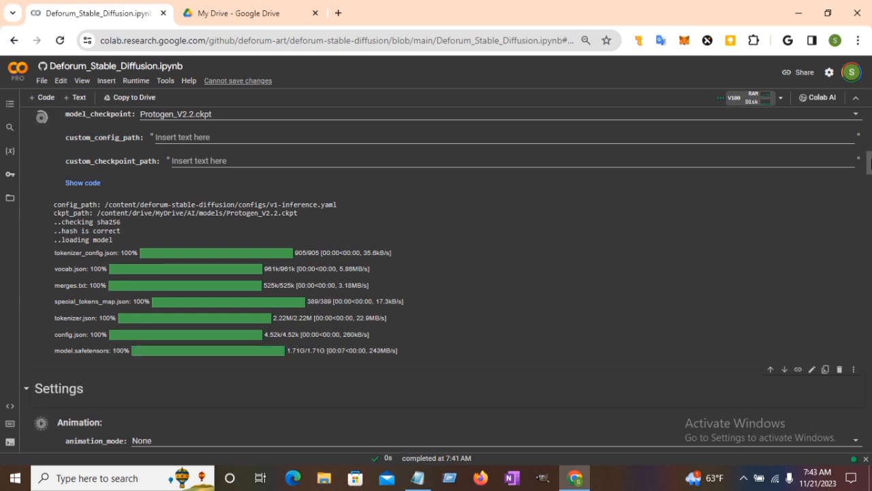
{"action": "left_click_drag", "start_coordinate": [870, 162], "coordinate": [870, 170]}
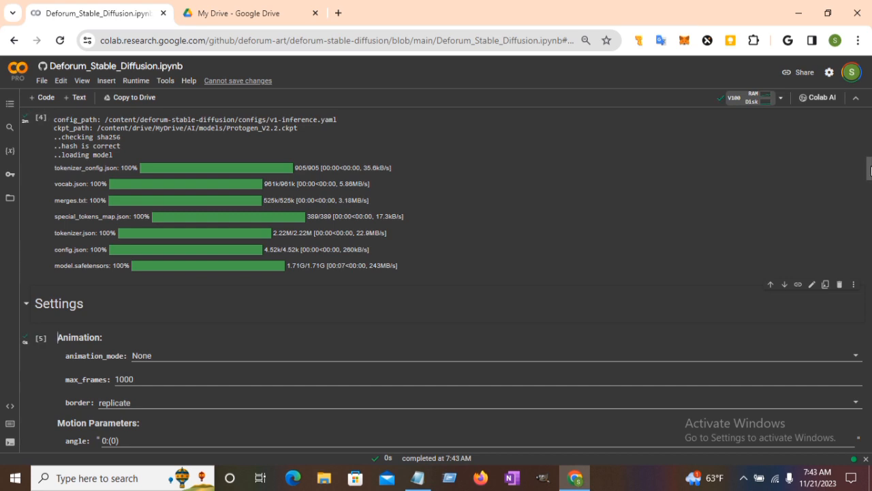
{"action": "left_click_drag", "start_coordinate": [869, 170], "coordinate": [870, 286]}
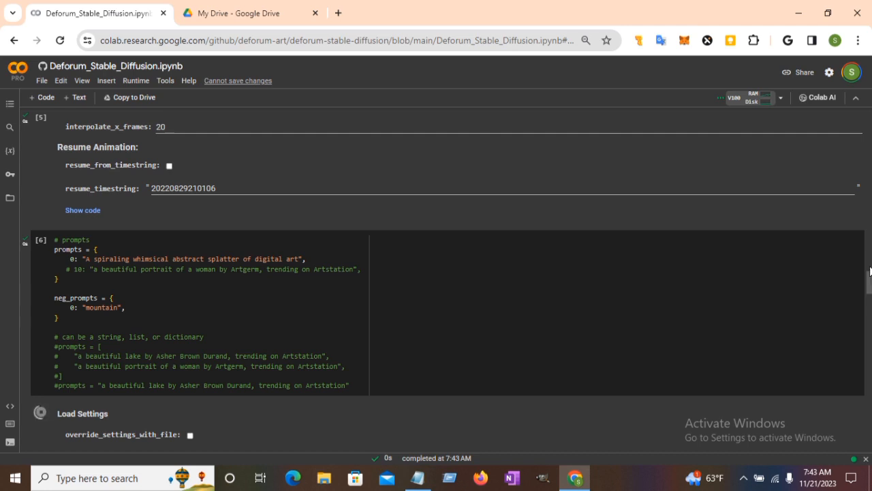
Step: Examine the batch of images generated from the prompt below the Load Settings cell
{"action": "left_click_drag", "start_coordinate": [870, 272], "coordinate": [870, 407]}
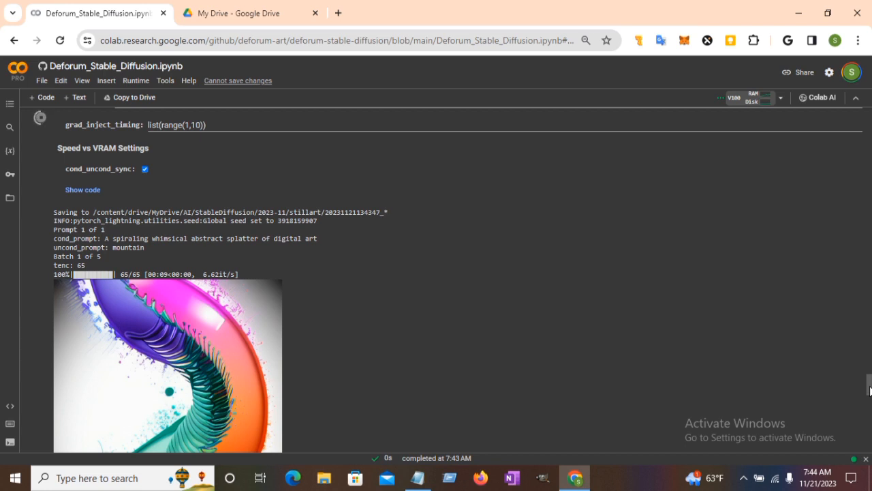
{"action": "left_click_drag", "start_coordinate": [869, 390], "coordinate": [869, 406]}
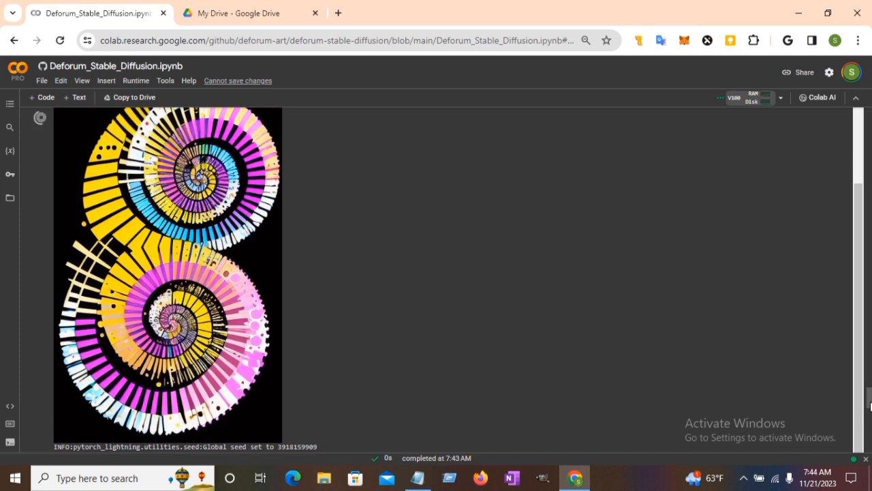
{"action": "scroll", "coordinate": [869, 406], "scroll_direction": "down", "scroll_amount": 5}
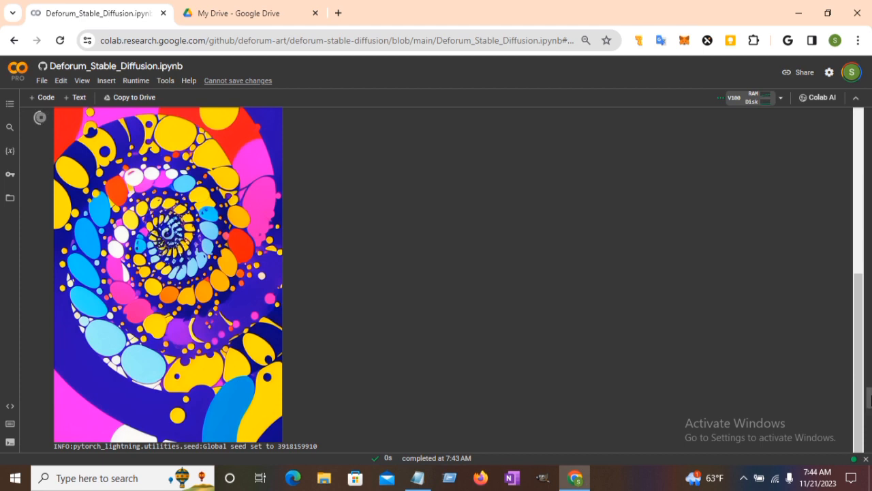
{"action": "scroll", "coordinate": [870, 399], "scroll_direction": "down", "scroll_amount": 5}
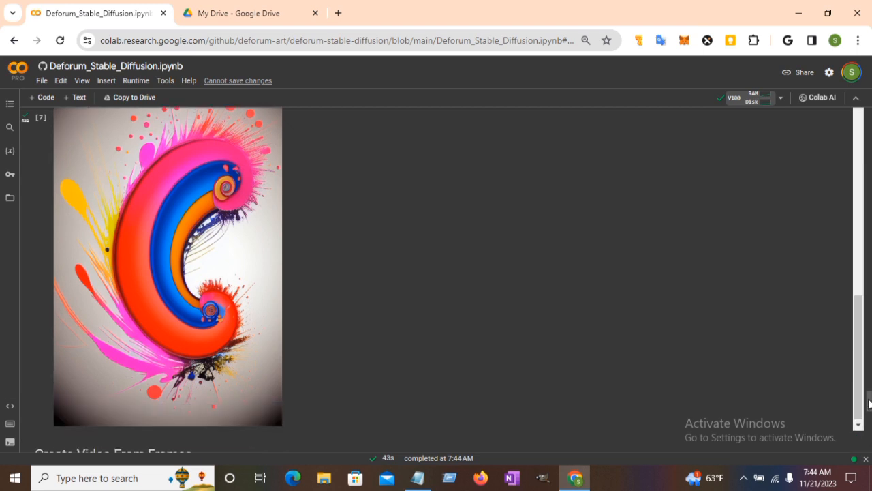
Step: Set n_batch to 8 in the Batch Settings
{"action": "left_click_drag", "start_coordinate": [871, 405], "coordinate": [869, 311]}
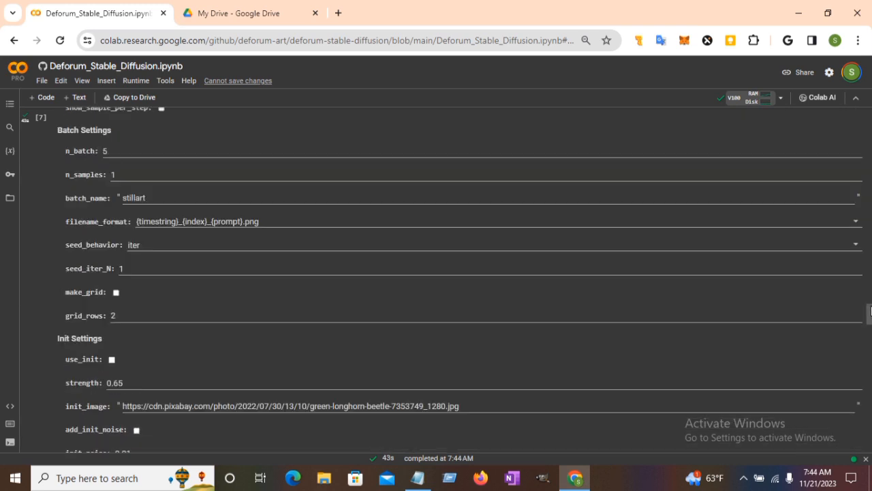
{"action": "left_click", "coordinate": [107, 146]}
{"action": "key", "text": "BackSpace"}
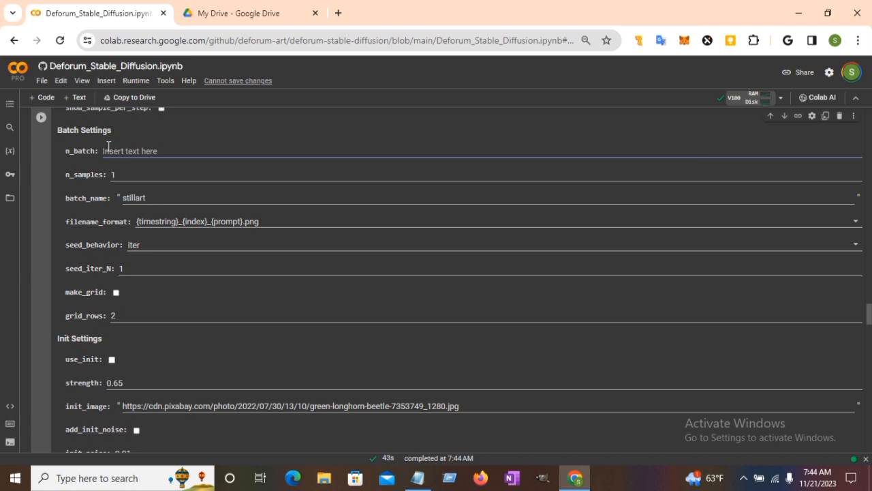
{"action": "type", "text": "8"}
Step: Uncomment the second prompt, the portrait of a woman keyed at 10, and rerun the prompts cell
{"action": "scroll", "coordinate": [871, 257], "scroll_direction": "up", "scroll_amount": 5}
{"action": "scroll", "coordinate": [871, 257], "scroll_direction": "up", "scroll_amount": 5}
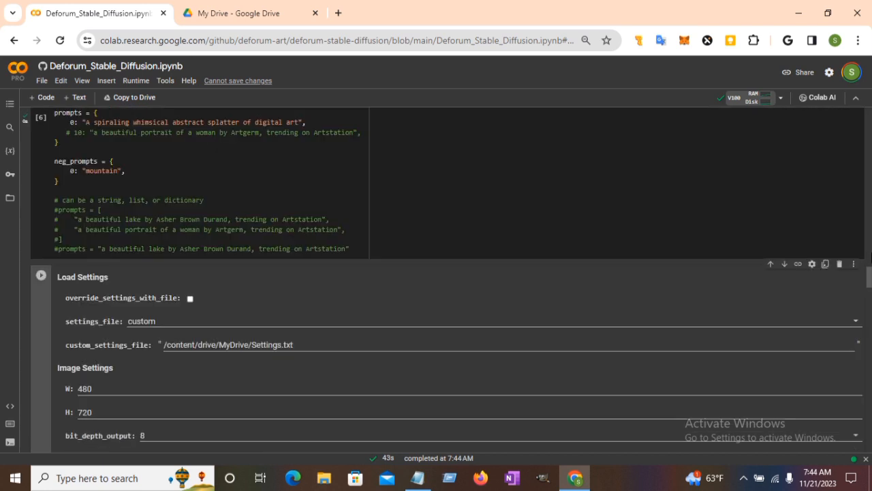
{"action": "left_click", "coordinate": [73, 131]}
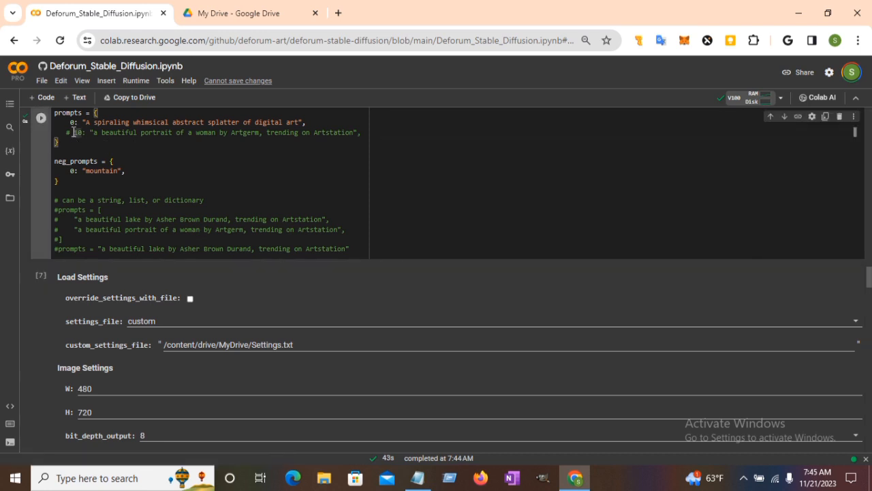
{"action": "key", "text": "BackSpace"}
{"action": "key", "text": "BackSpace"}
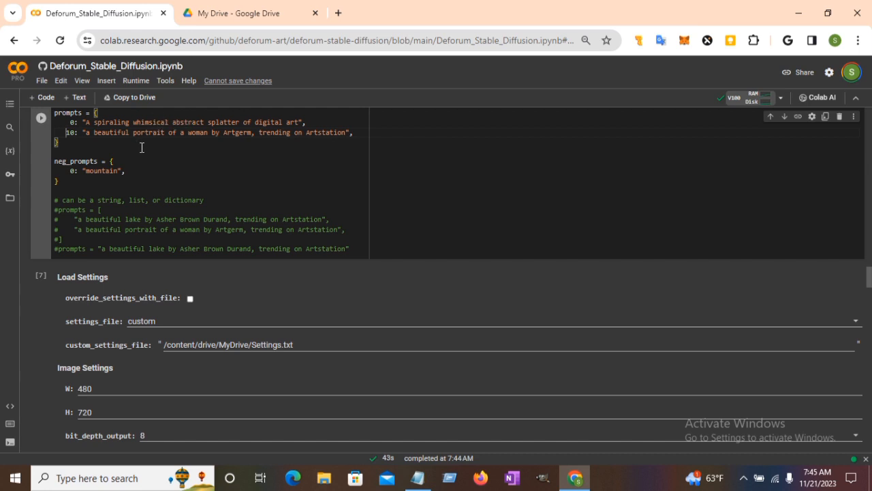
{"action": "left_click", "coordinate": [40, 118]}
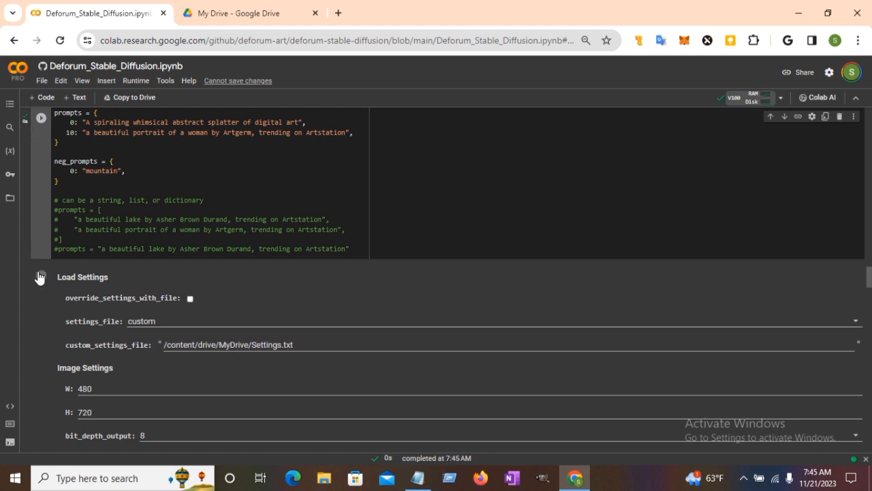
Step: Run the Load Settings cell to generate images for both prompts and follow its progress output
{"action": "scroll", "coordinate": [37, 278], "scroll_direction": "down", "scroll_amount": 2}
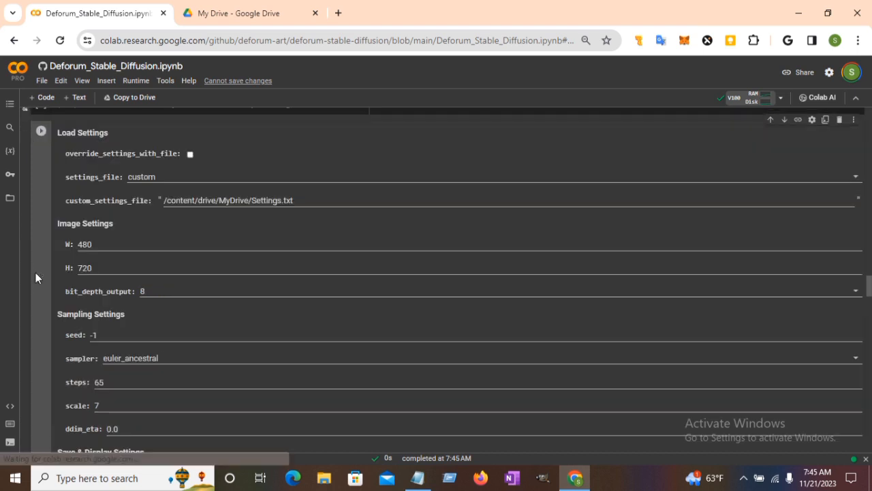
{"action": "left_click", "coordinate": [42, 135]}
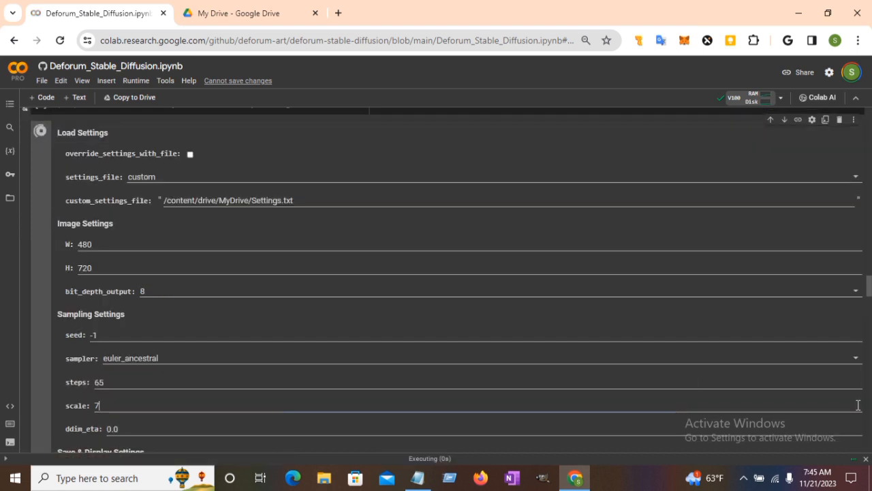
{"action": "scroll", "coordinate": [862, 402], "scroll_direction": "down", "scroll_amount": 4}
{"action": "scroll", "coordinate": [871, 385], "scroll_direction": "down", "scroll_amount": 4}
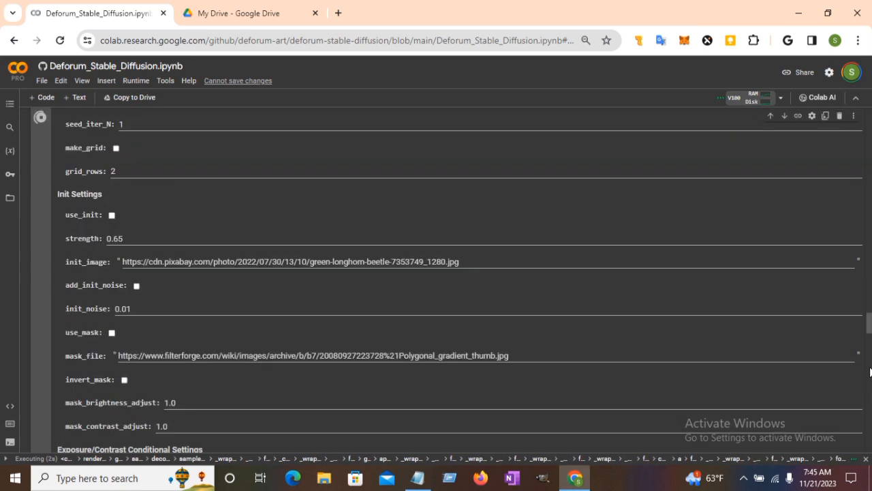
{"action": "scroll", "coordinate": [868, 378], "scroll_direction": "down", "scroll_amount": 10}
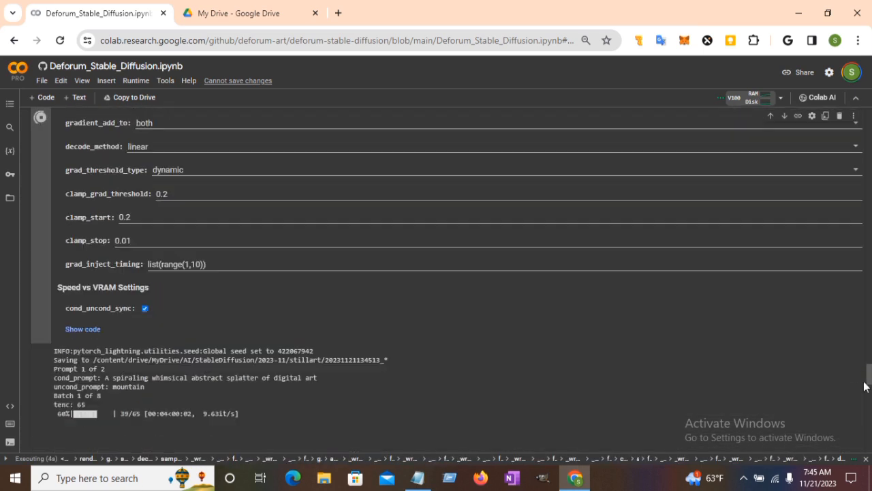
{"action": "scroll", "coordinate": [864, 386], "scroll_direction": "down", "scroll_amount": 2}
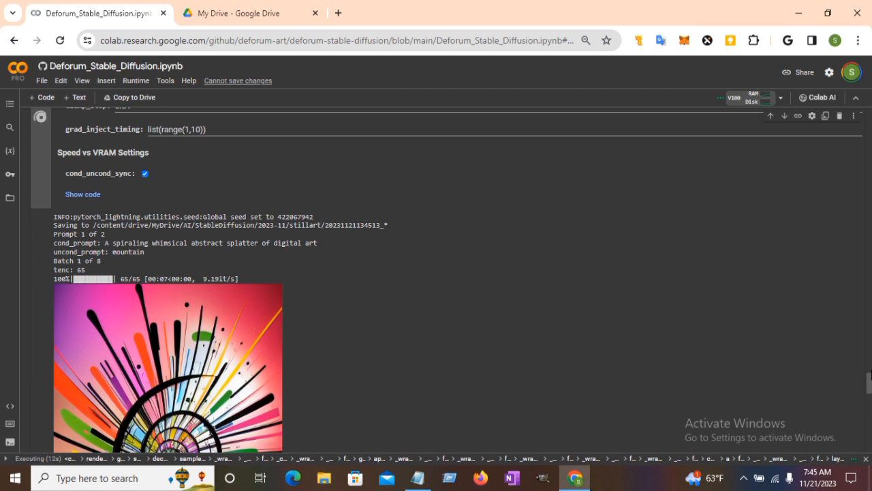
Step: Examine the abstract splatter and portrait images generated below the Load Settings cell
{"action": "scroll", "coordinate": [870, 374], "scroll_direction": "up", "scroll_amount": 5}
{"action": "scroll", "coordinate": [870, 395], "scroll_direction": "down", "scroll_amount": 8}
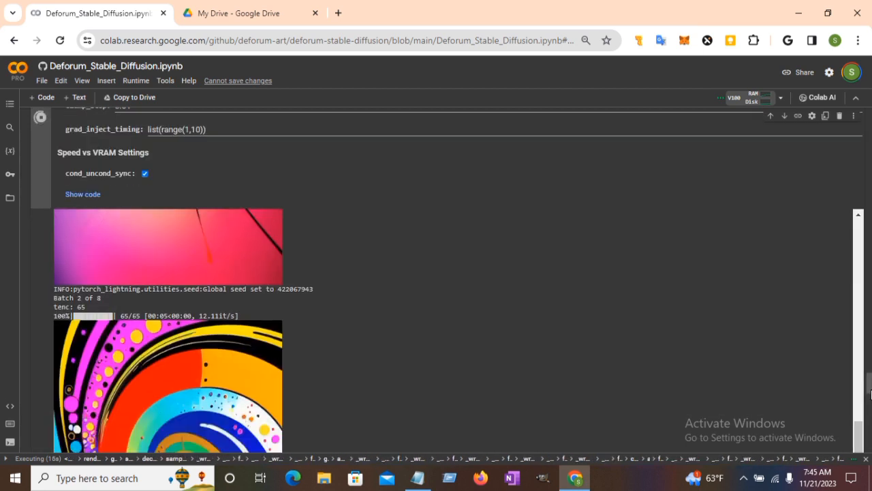
{"action": "scroll", "coordinate": [868, 392], "scroll_direction": "down", "scroll_amount": 3}
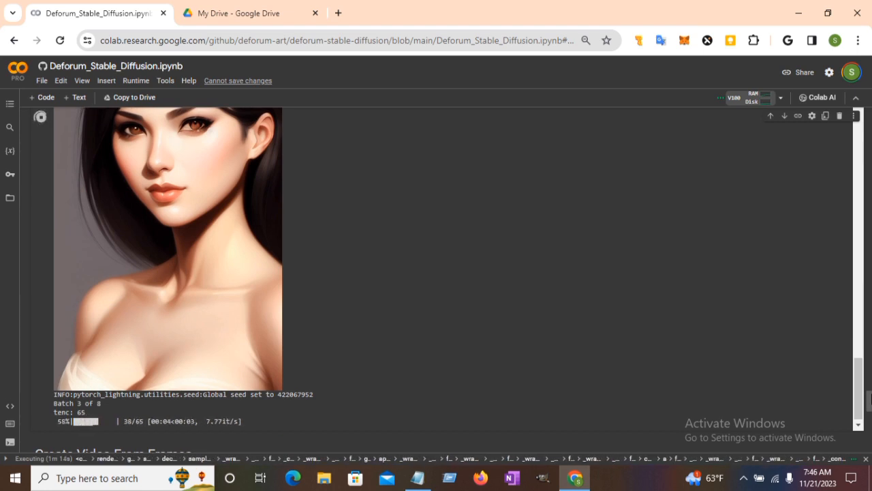
{"action": "mouse_move", "coordinate": [870, 400]}
{"action": "left_mouse_down"}
{"action": "mouse_move", "coordinate": [870, 391]}
{"action": "mouse_move", "coordinate": [871, 402]}
{"action": "left_mouse_up"}
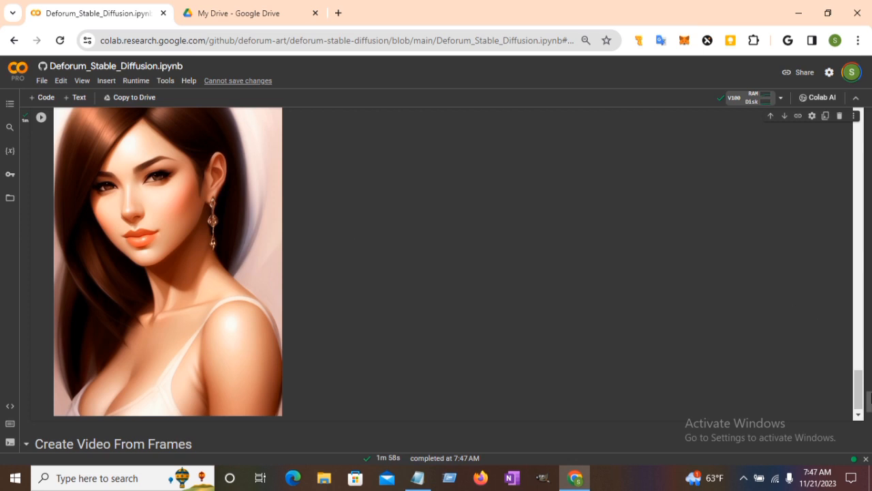
{"action": "left_click_drag", "start_coordinate": [870, 401], "coordinate": [871, 361]}
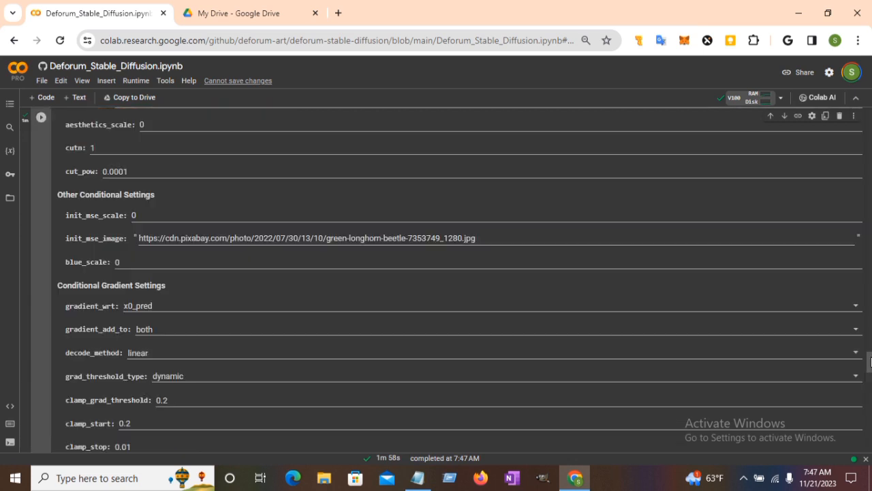
Step: Switch to Google Drive, open the AI folder, refresh it, and go to StableDiffusion > 2023-11 > stillart
{"action": "left_click", "coordinate": [263, 11]}
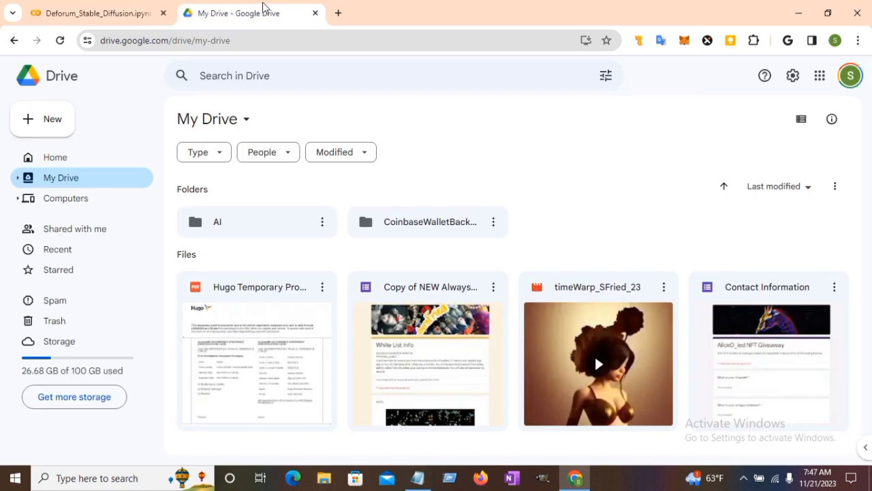
{"action": "double_click", "coordinate": [268, 219]}
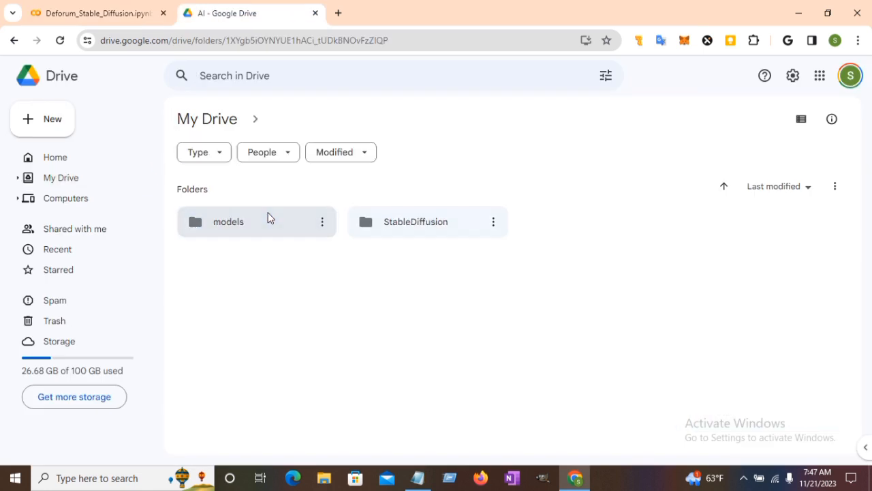
{"action": "left_click", "coordinate": [60, 40]}
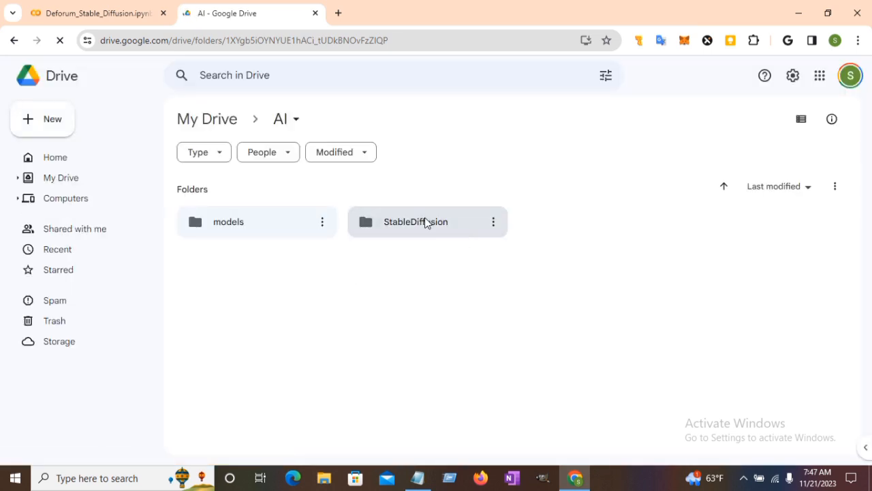
{"action": "double_click", "coordinate": [425, 222]}
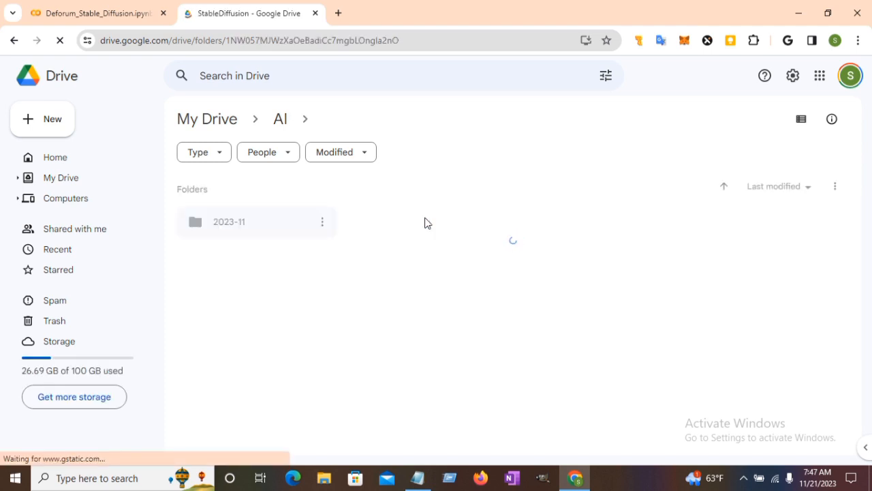
{"action": "double_click", "coordinate": [236, 229]}
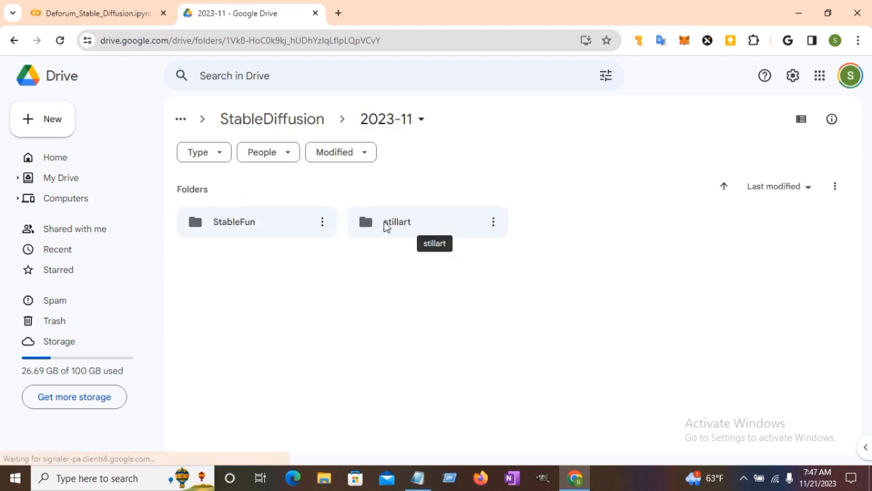
{"action": "double_click", "coordinate": [415, 230]}
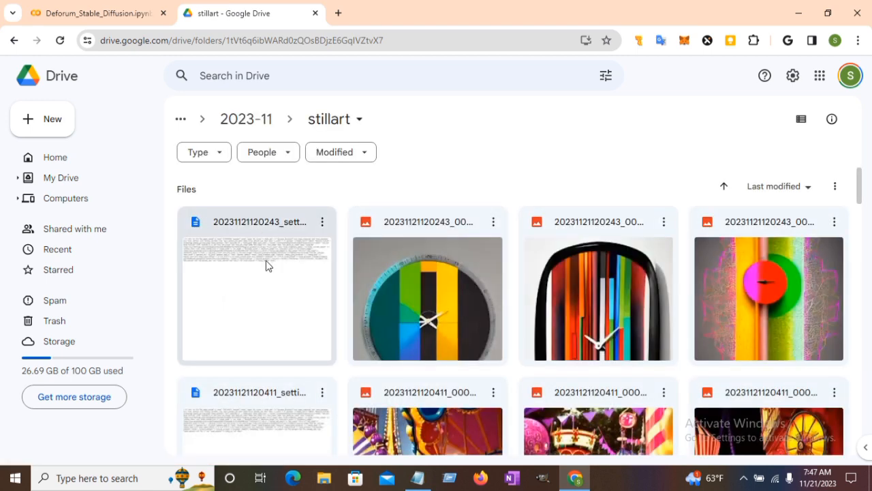
Step: Sort the stillart folder with the last modified files first and browse the newest batch of images
{"action": "left_click", "coordinate": [726, 187]}
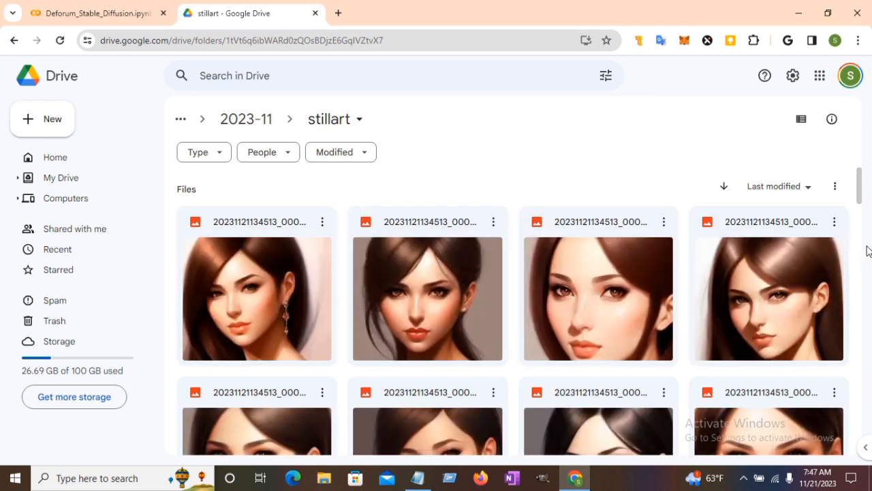
{"action": "scroll", "coordinate": [860, 240], "scroll_direction": "down", "scroll_amount": 3}
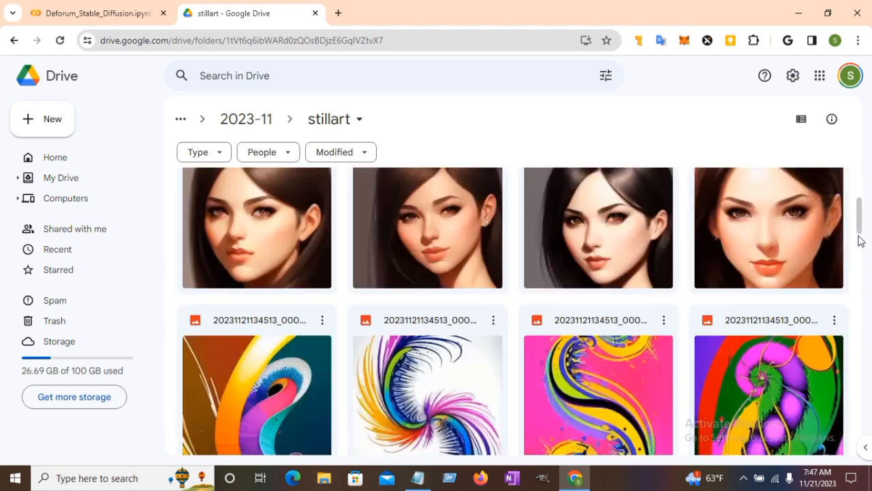
{"action": "scroll", "coordinate": [860, 242], "scroll_direction": "down", "scroll_amount": 4}
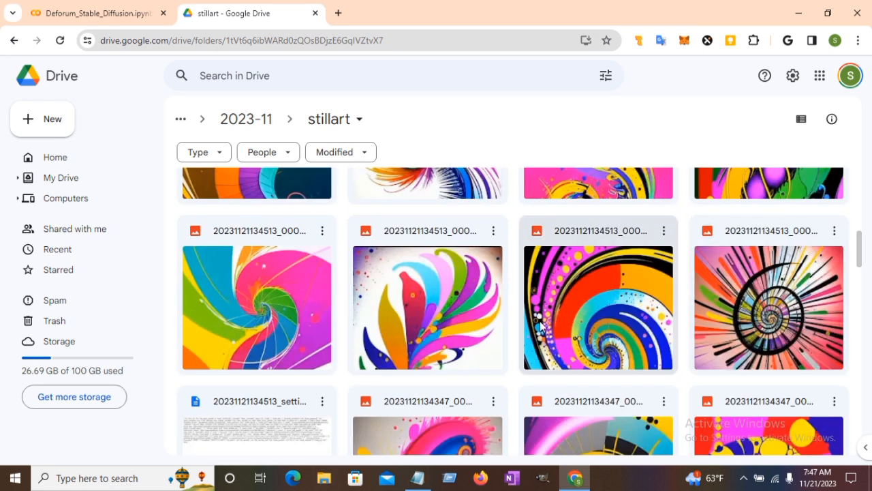
Step: Preview the black spiral splatter image, the batch's settings.txt file, and the 00001 splatter image in the stillart folder
{"action": "double_click", "coordinate": [778, 300]}
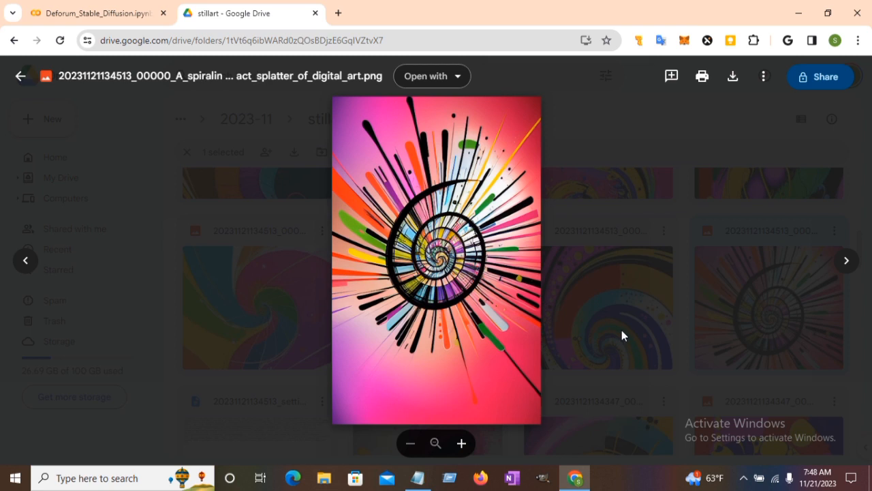
{"action": "left_click", "coordinate": [844, 271]}
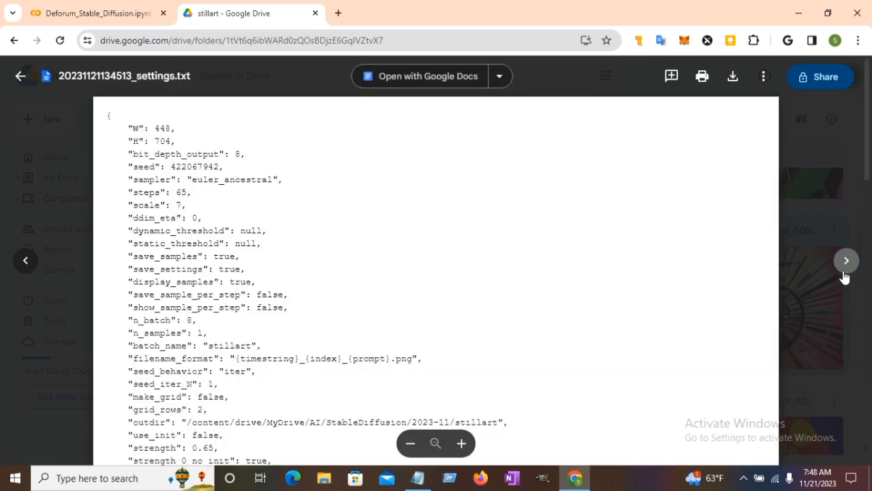
{"action": "left_click", "coordinate": [29, 264]}
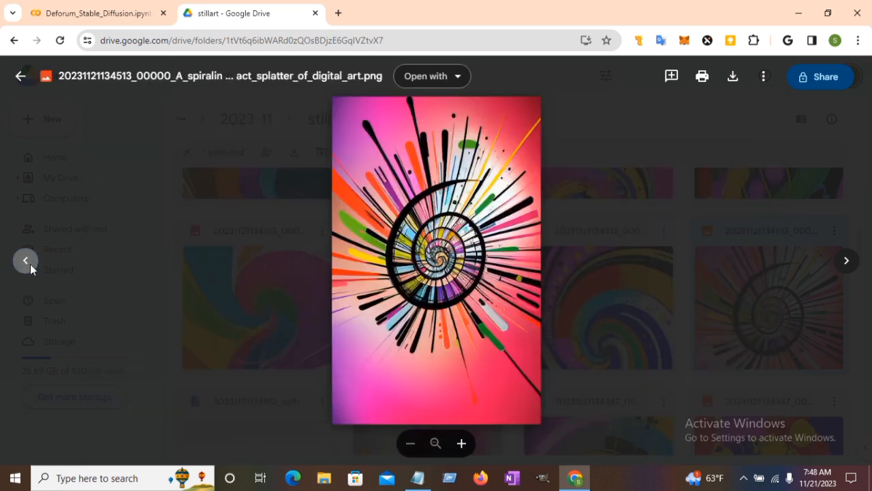
{"action": "left_click", "coordinate": [30, 264]}
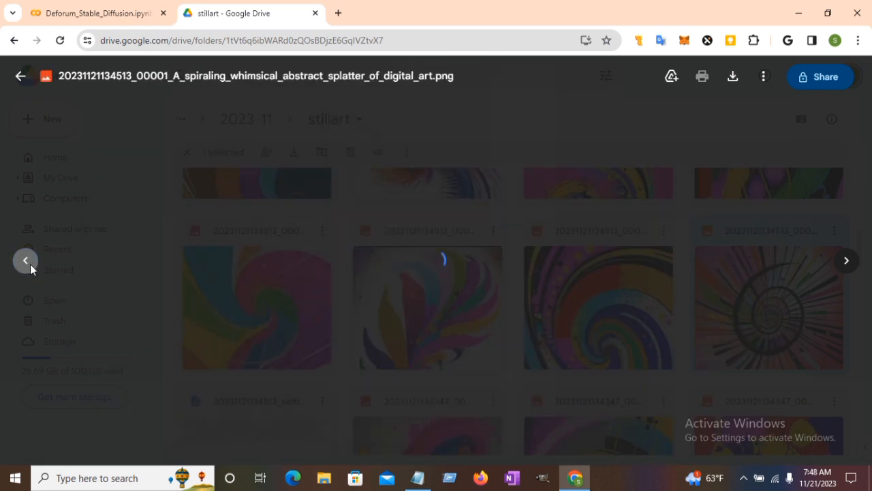